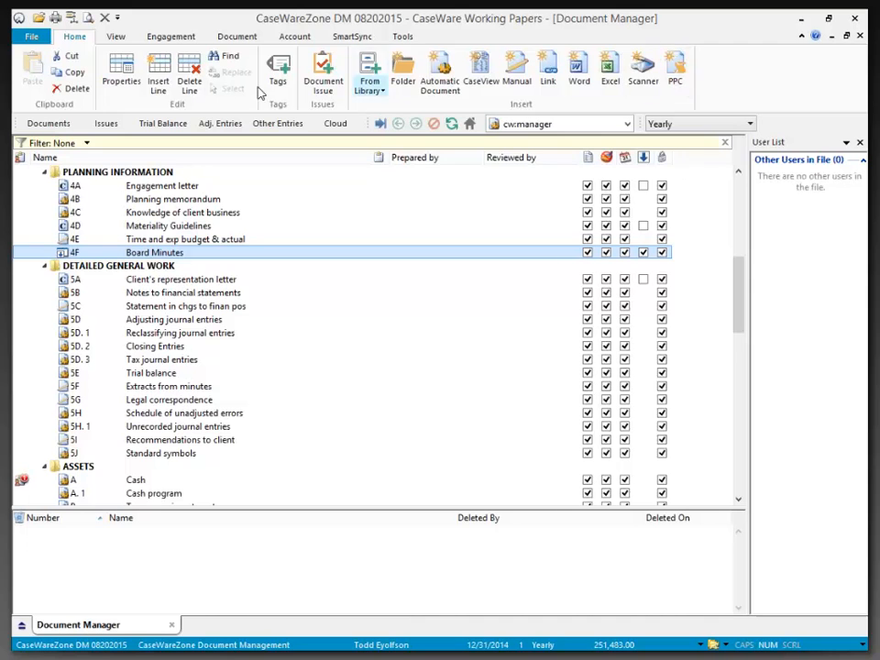
# Step: Examine the document types offered for a new document at 4F Board Minutes, without creating one
pyautogui.click(160, 84)
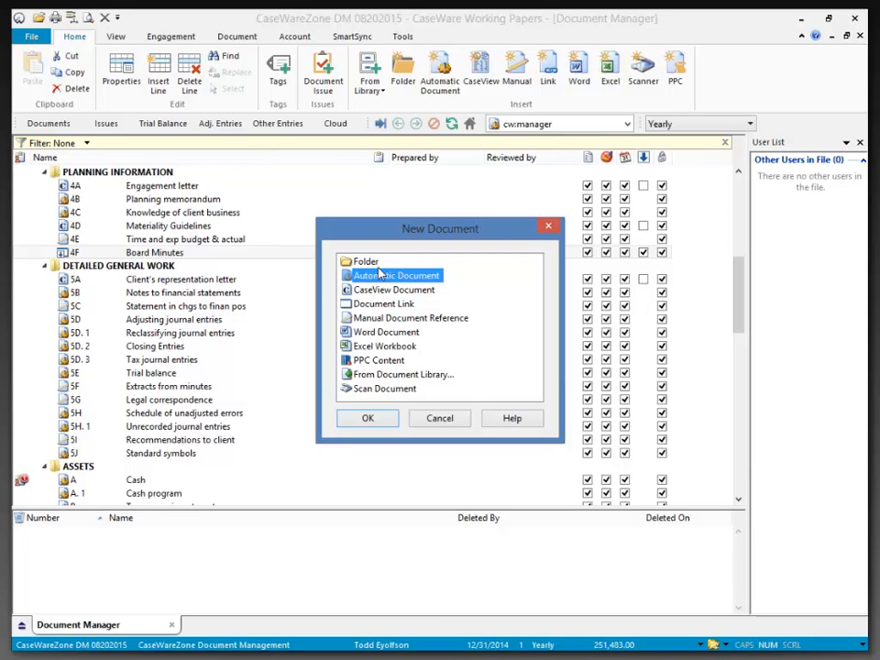
pyautogui.click(439, 419)
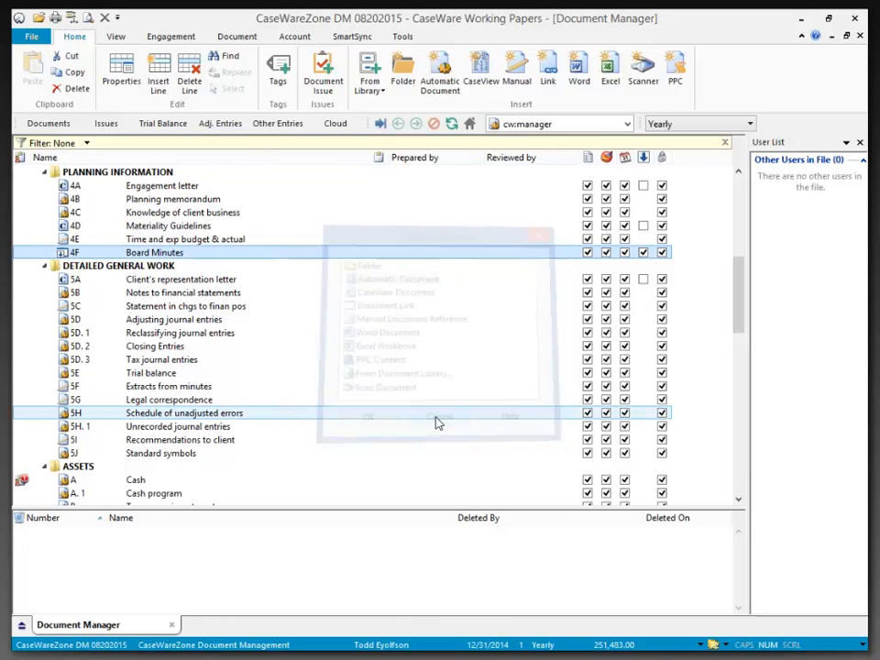
pyautogui.click(237, 37)
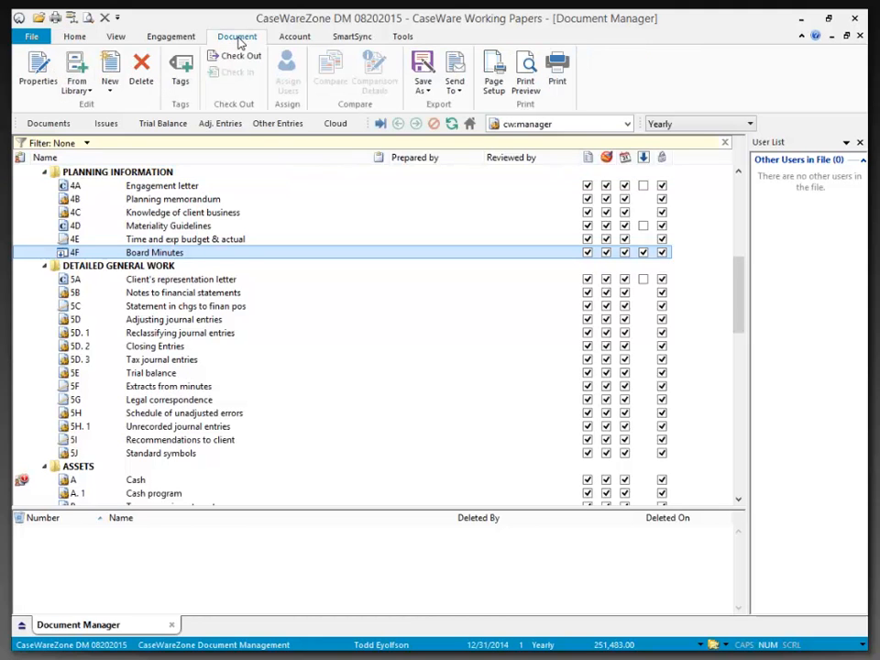
pyautogui.click(109, 87)
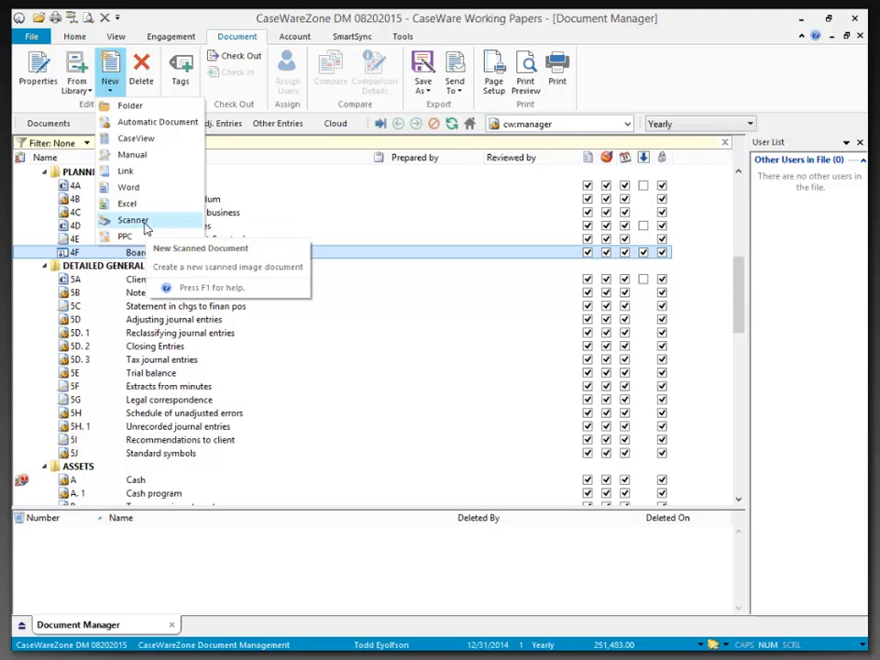
pyautogui.click(283, 220)
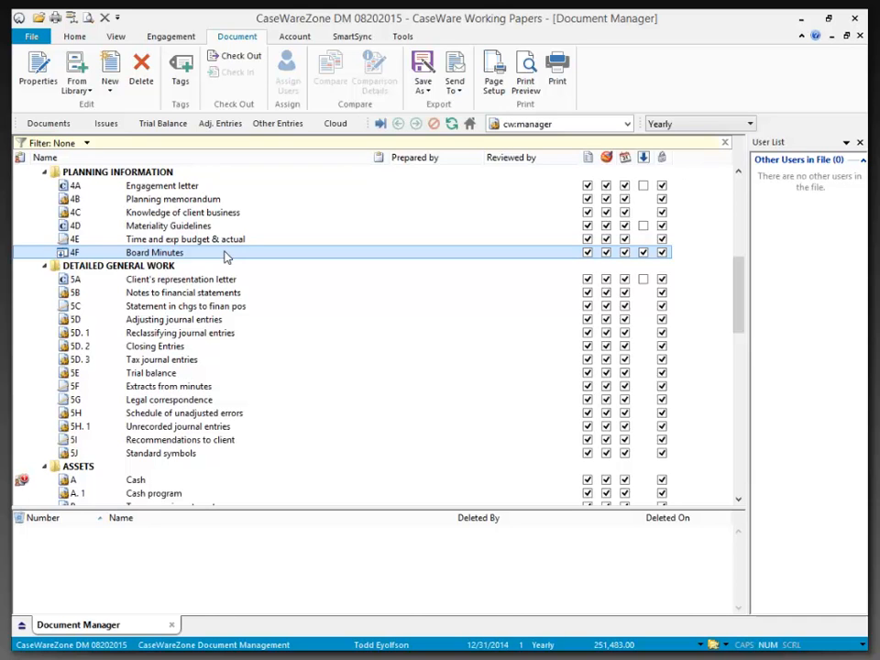
pyautogui.press('Insert')
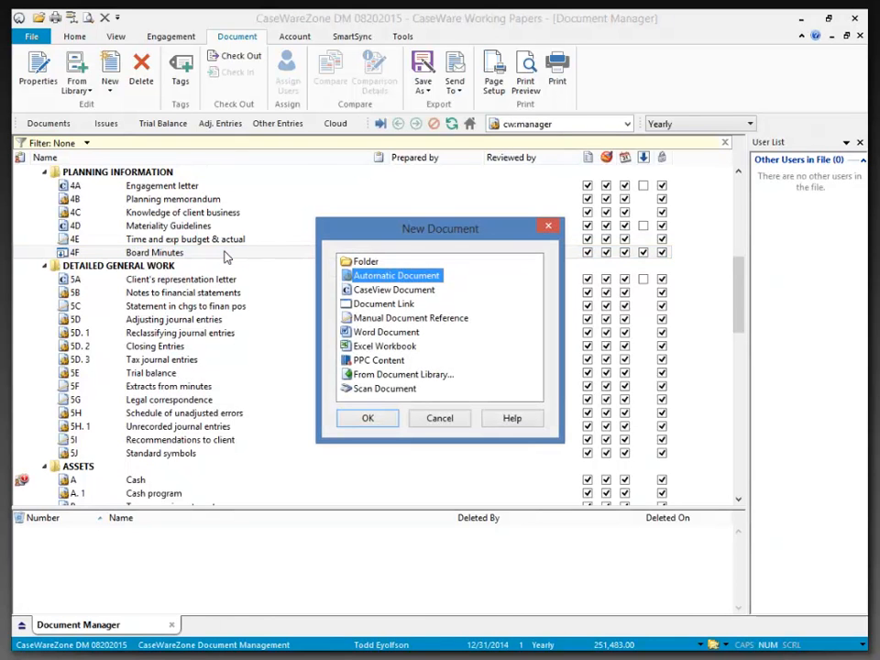
pyautogui.click(441, 421)
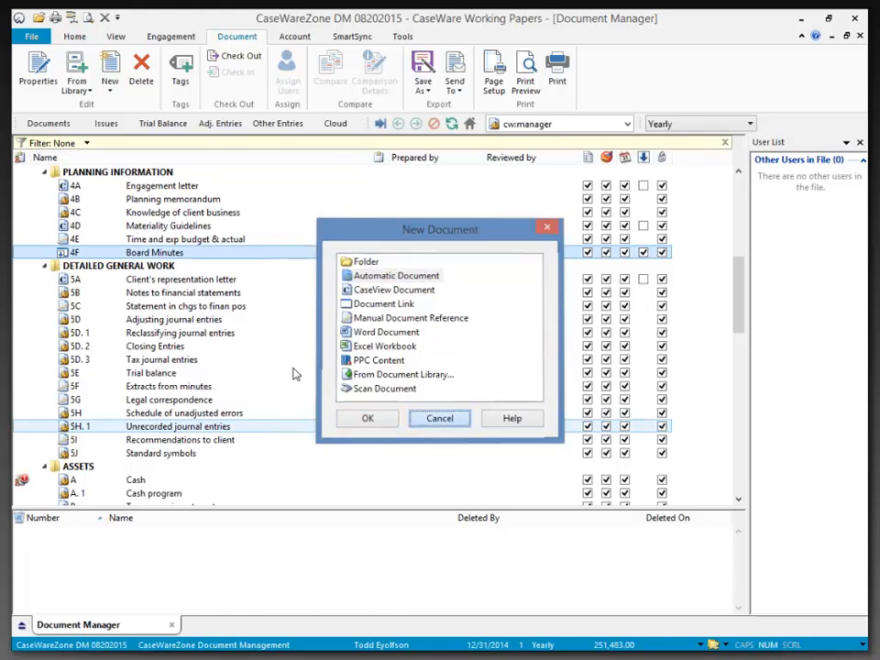
pyautogui.rightClick(175, 255)
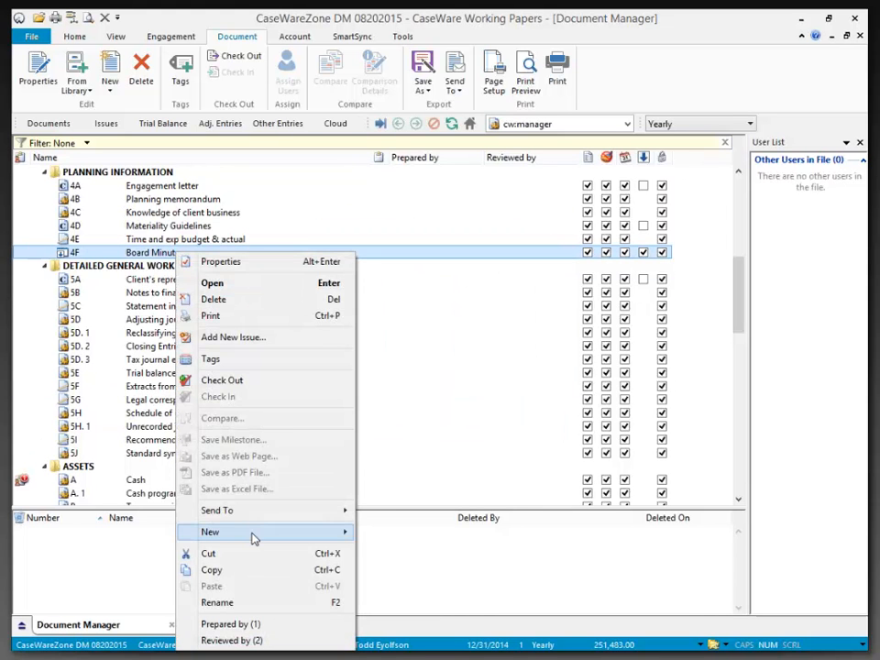
pyautogui.moveTo(254, 538)
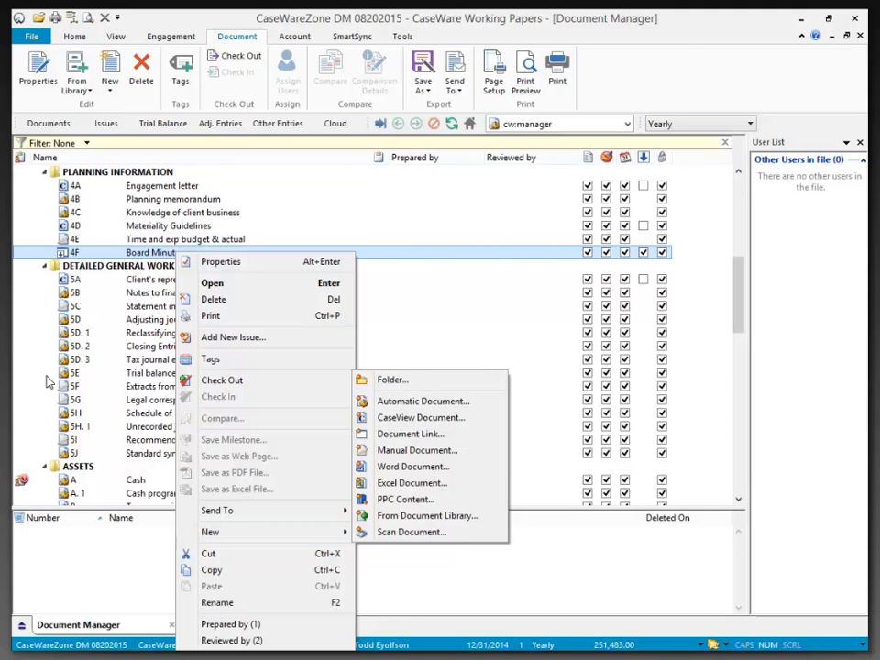
pyautogui.click(86, 194)
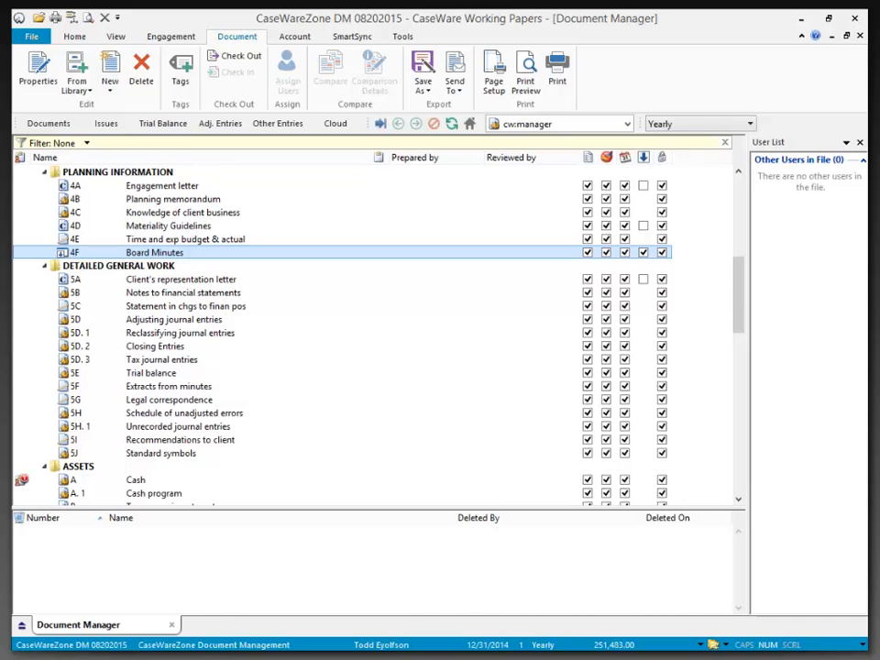
# Step: Switch to File Explorer and bring Board Meeting Minutes.doc onto the 4F Board Minutes placeholder, replacing the placeholder with the file
pyautogui.hotkey('alt', 'Tab')
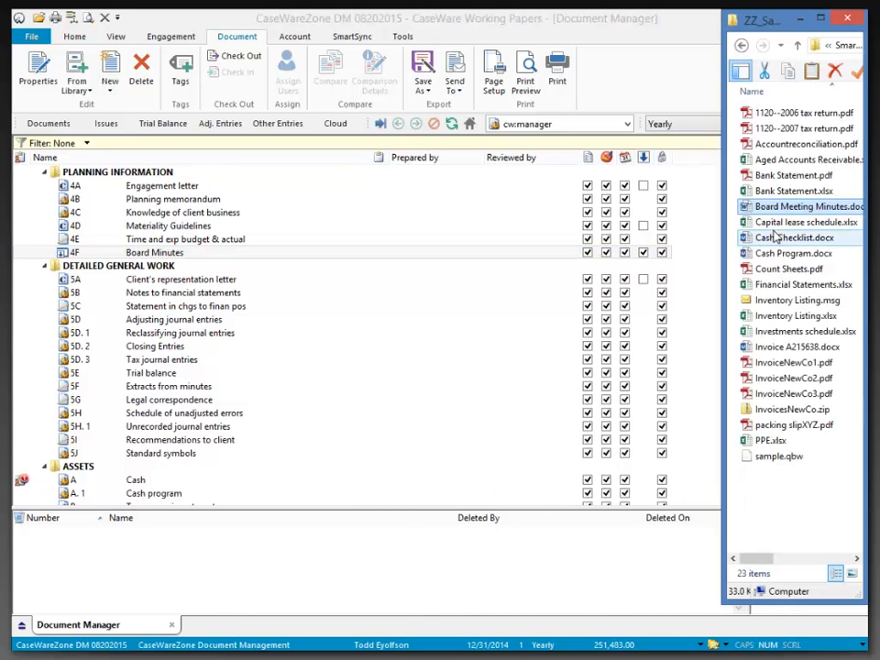
pyautogui.moveTo(769, 210); pyautogui.dragTo(252, 268)
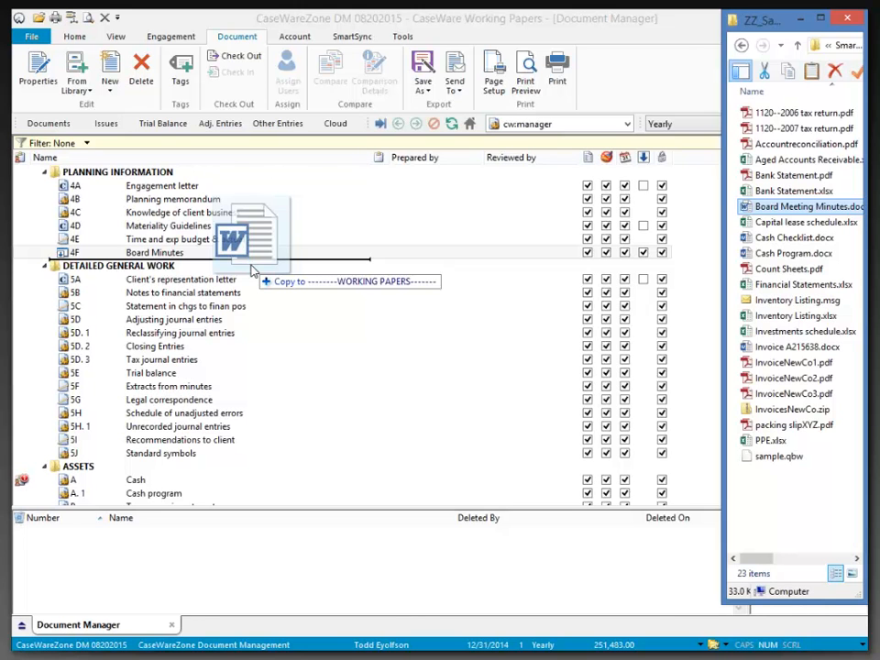
pyautogui.moveTo(252, 268); pyautogui.dragTo(258, 259)
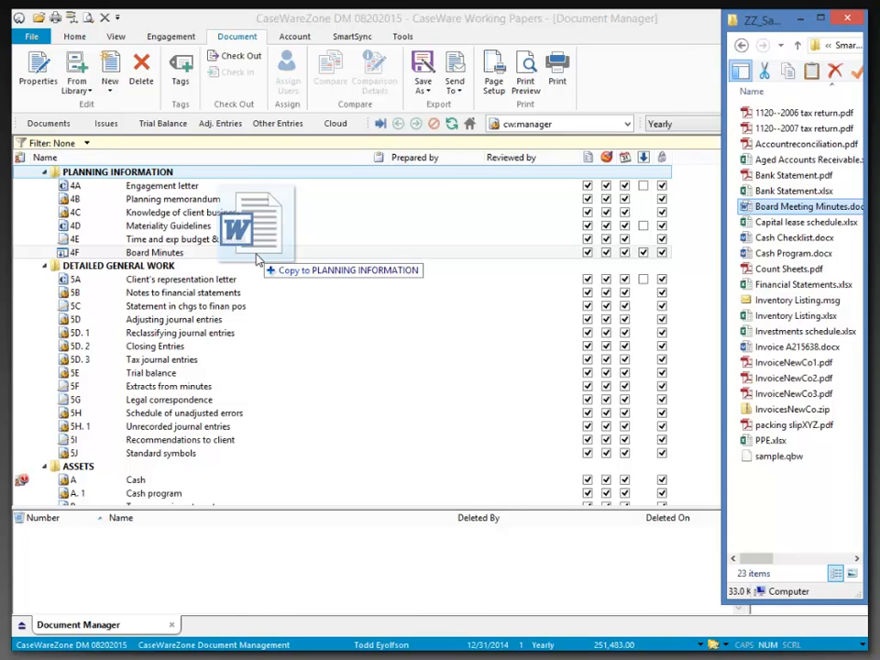
pyautogui.moveTo(258, 260); pyautogui.dragTo(257, 260)
pyautogui.moveTo(258, 260); pyautogui.dragTo(256, 259)
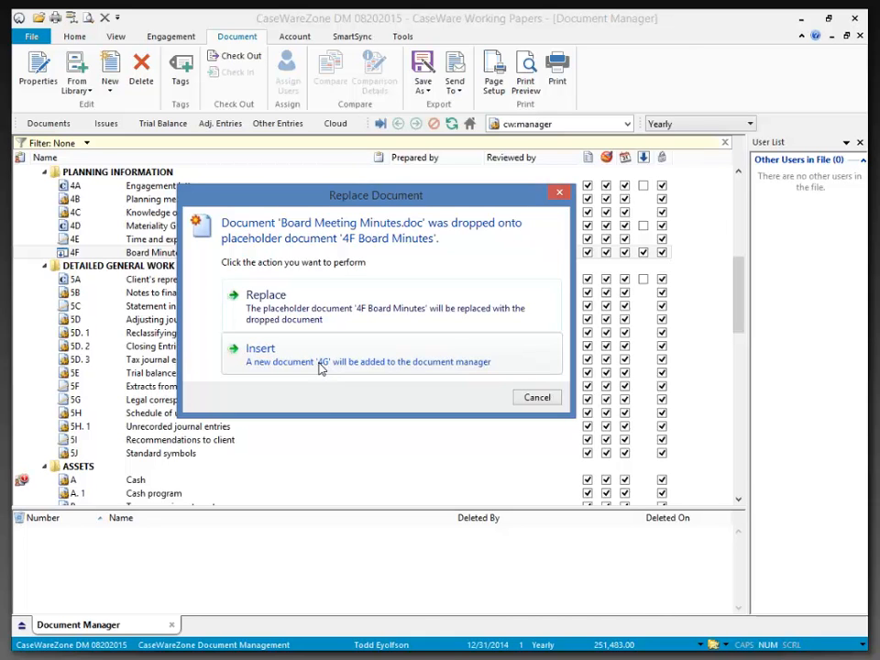
pyautogui.click(288, 312)
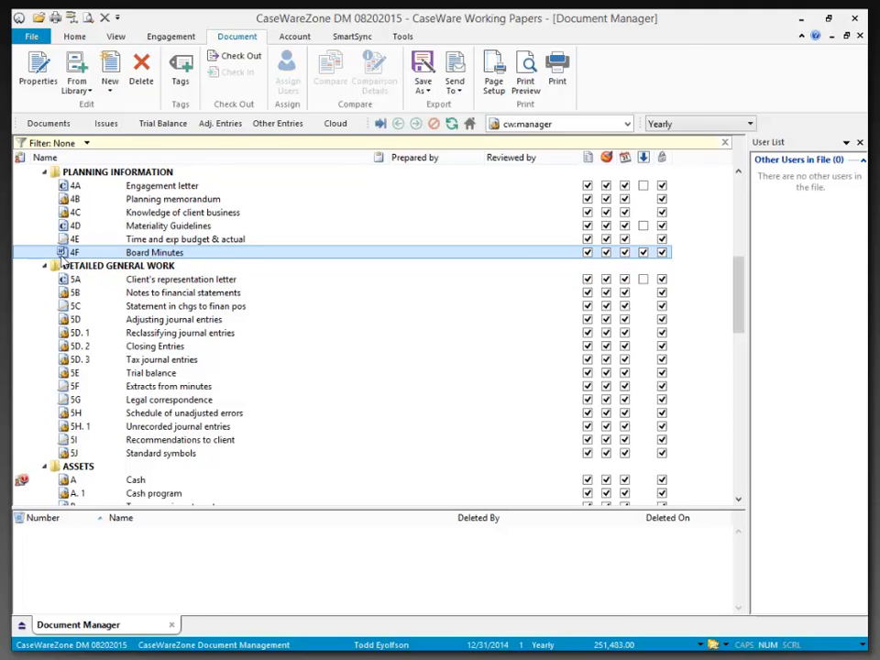
# Step: View the 4F Board Minutes document in Word, reopen it once more, and save the changes when closing it
pyautogui.doubleClick(164, 253)
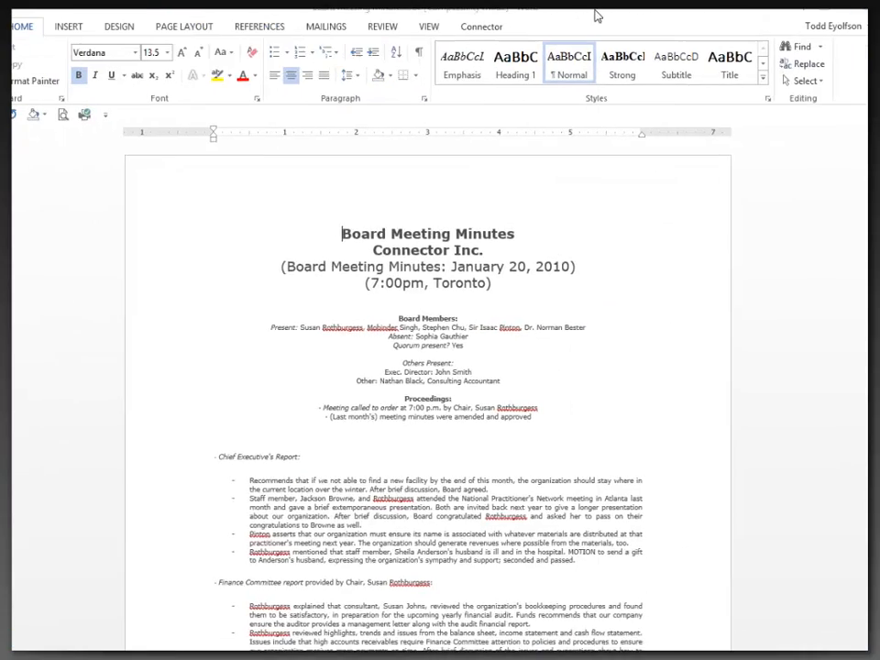
pyautogui.doubleClick(595, 11)
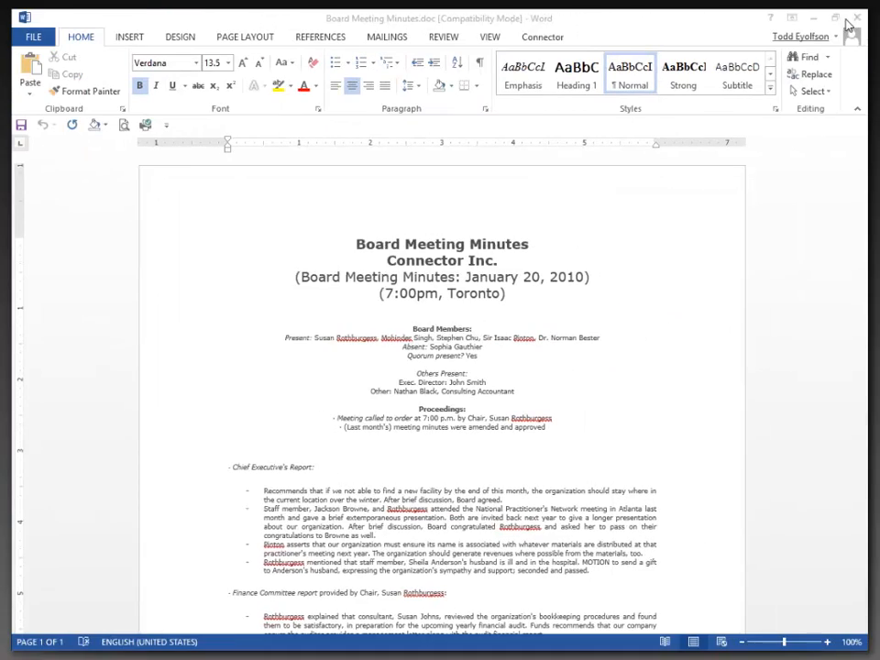
pyautogui.click(858, 17)
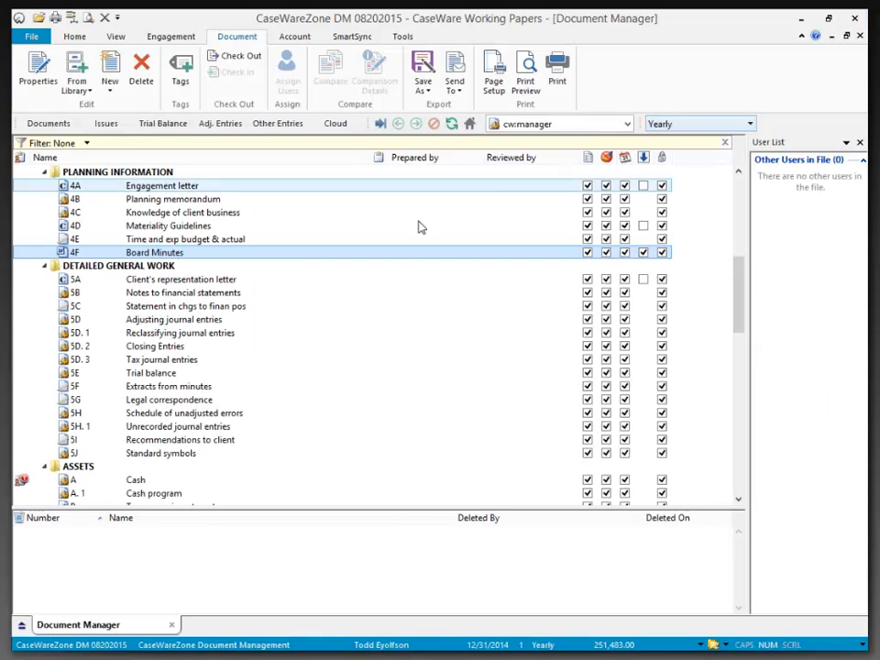
pyautogui.doubleClick(239, 253)
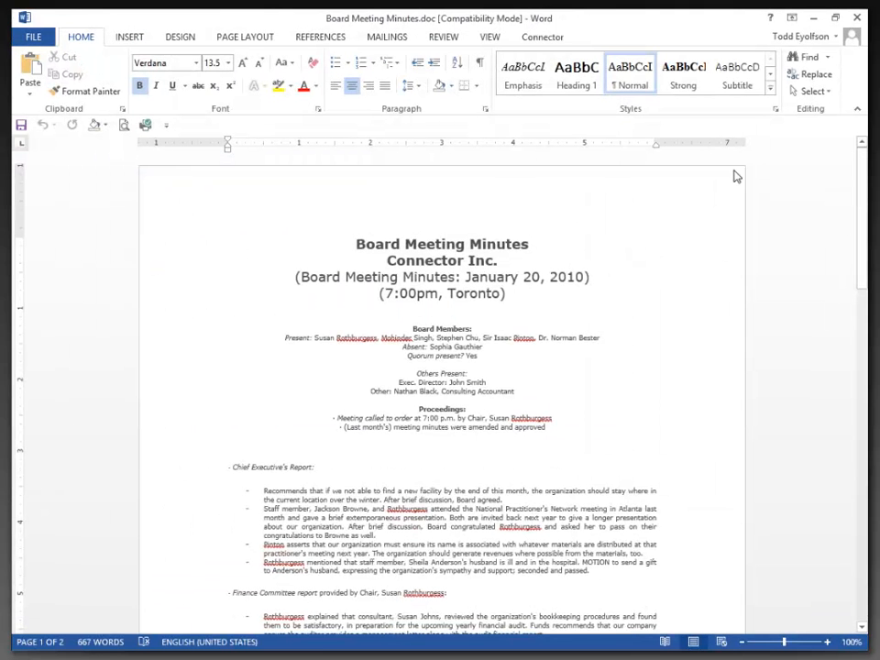
pyautogui.click(856, 18)
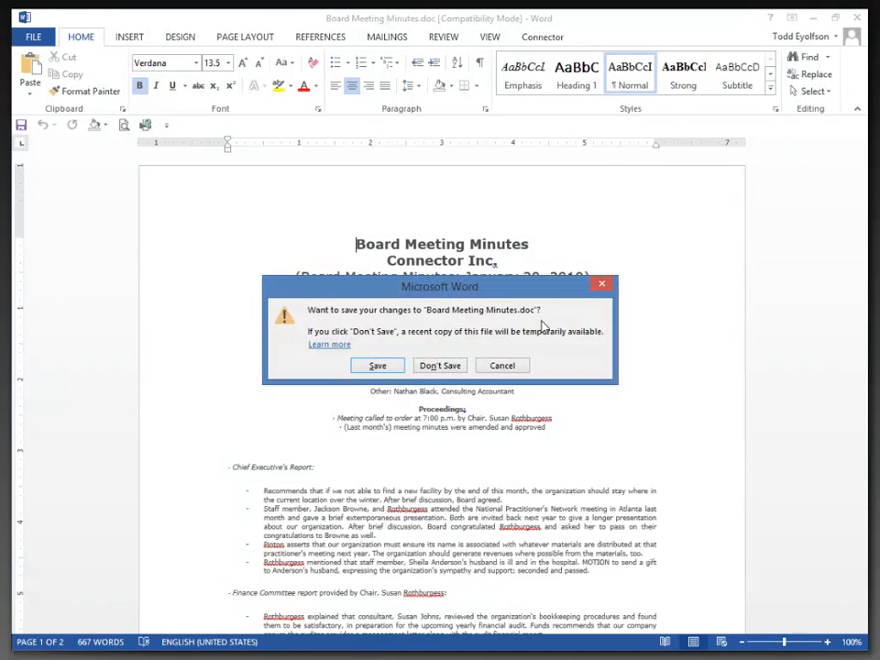
pyautogui.click(385, 368)
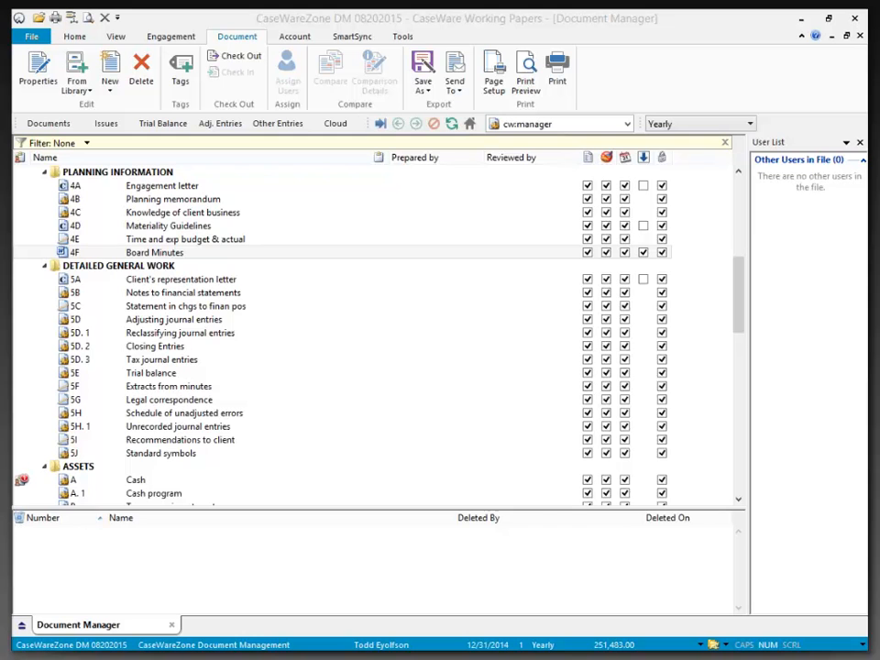
# Step: Add the Sample Documents e-mail below 4F Board Minutes, and cancel a second drop after viewing its copy options
pyautogui.moveTo(112, 526); pyautogui.dragTo(202, 251)
pyautogui.click(53, 255)
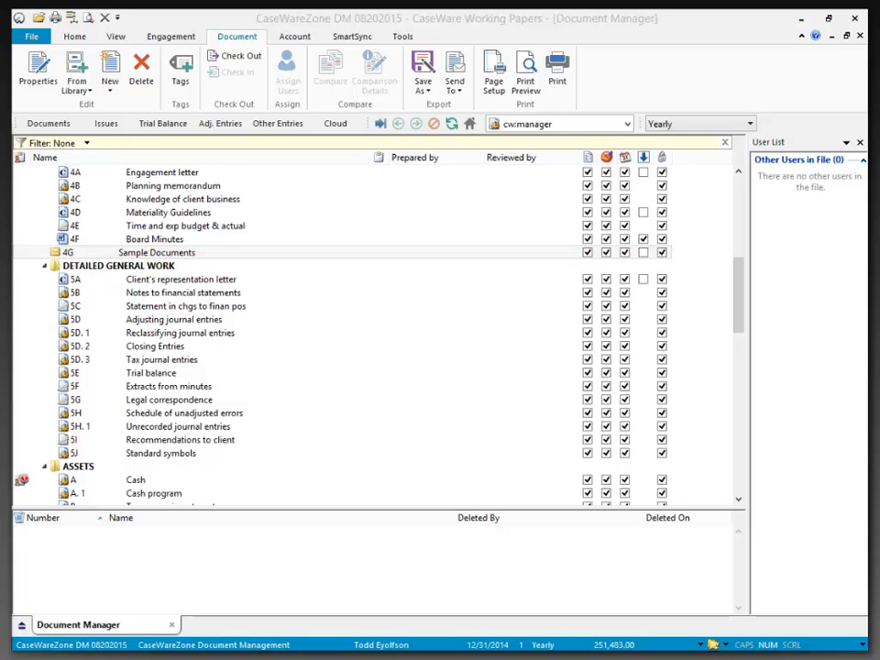
pyautogui.moveTo(12, 486); pyautogui.dragTo(175, 250)
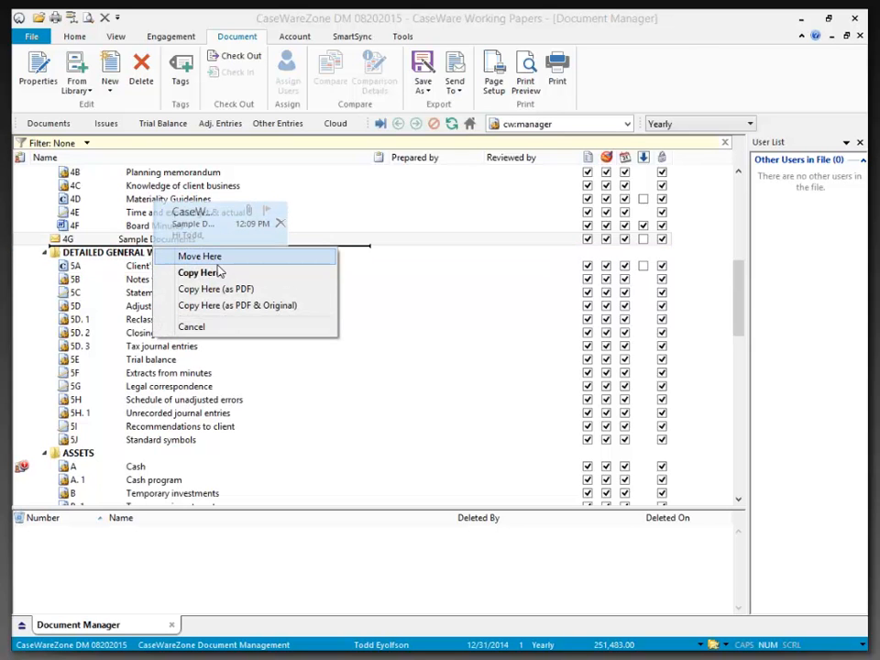
pyautogui.click(203, 332)
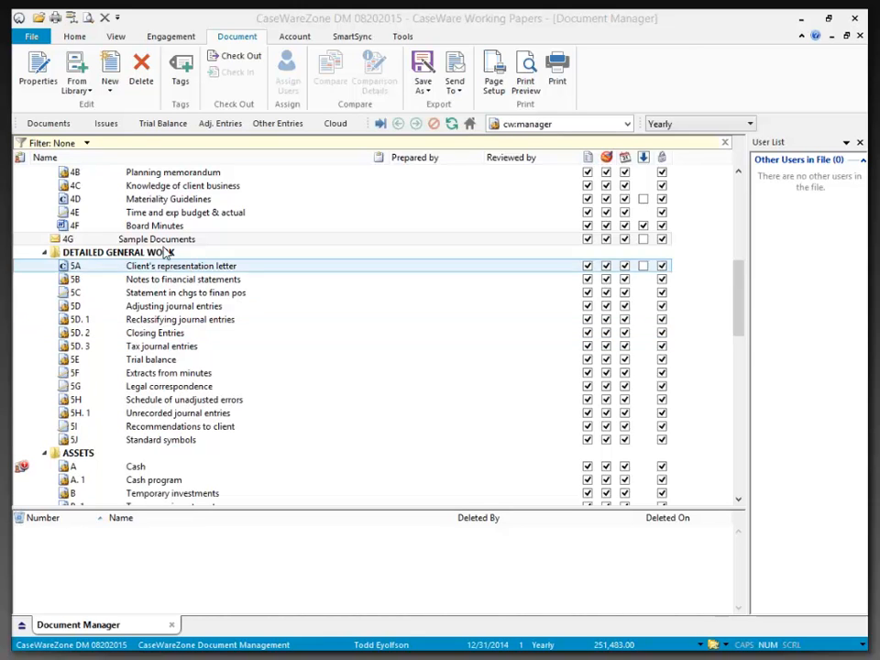
pyautogui.click(74, 38)
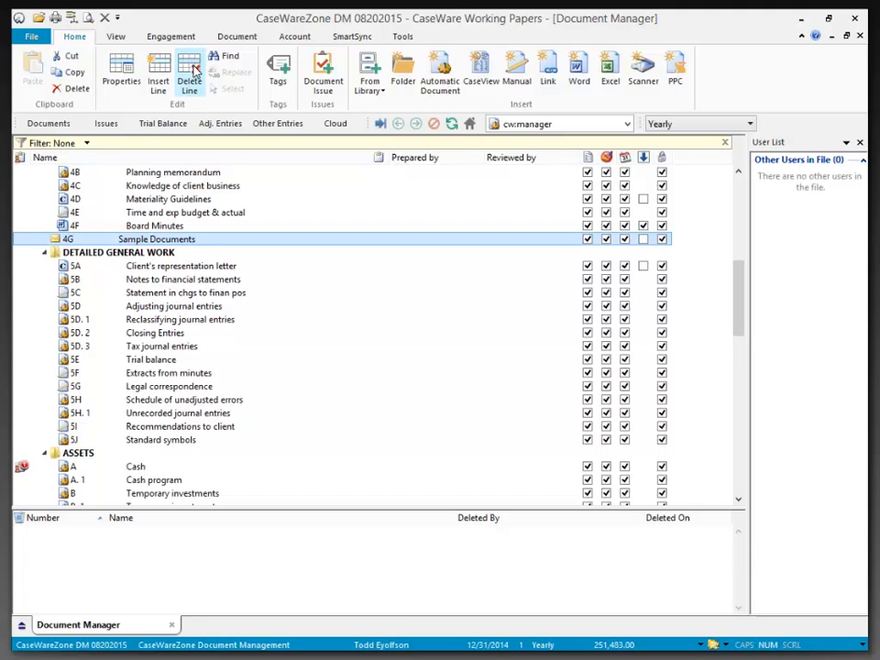
pyautogui.click(240, 36)
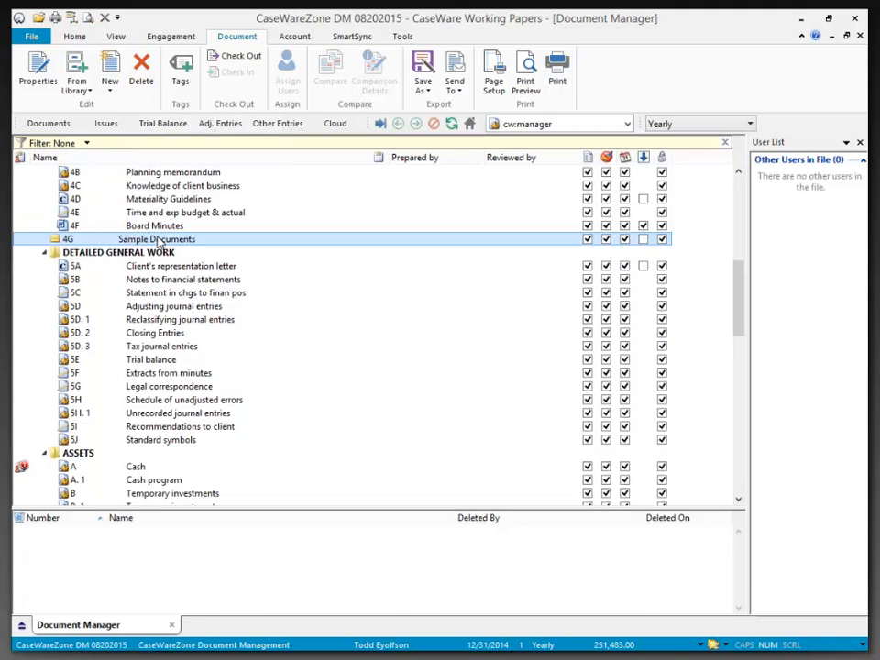
pyautogui.press('Delete')
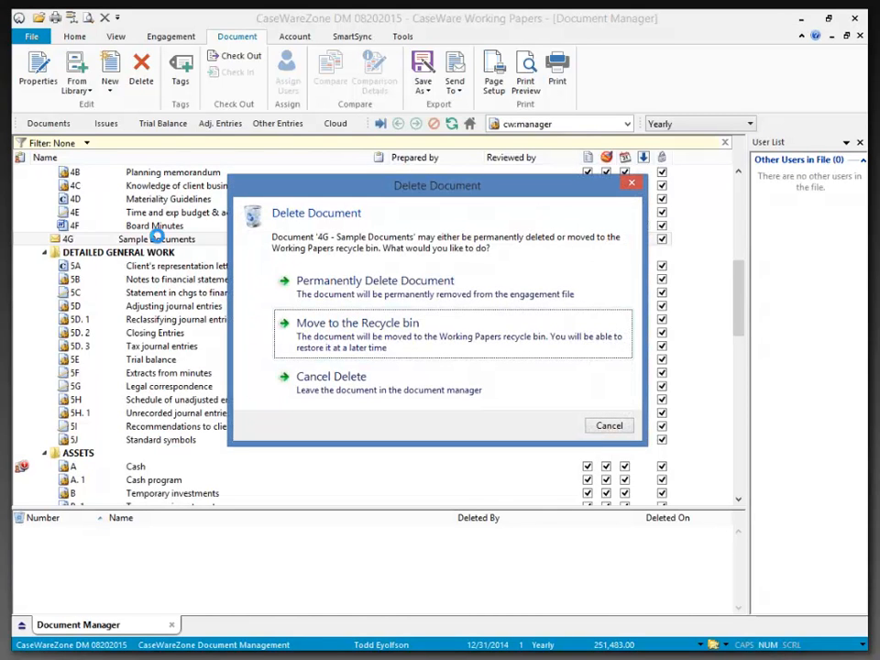
pyautogui.click(632, 182)
# Step: Move document 4G Sample Documents to the Working Papers recycle bin, and restore it to the Document Manager
pyautogui.rightClick(201, 240)
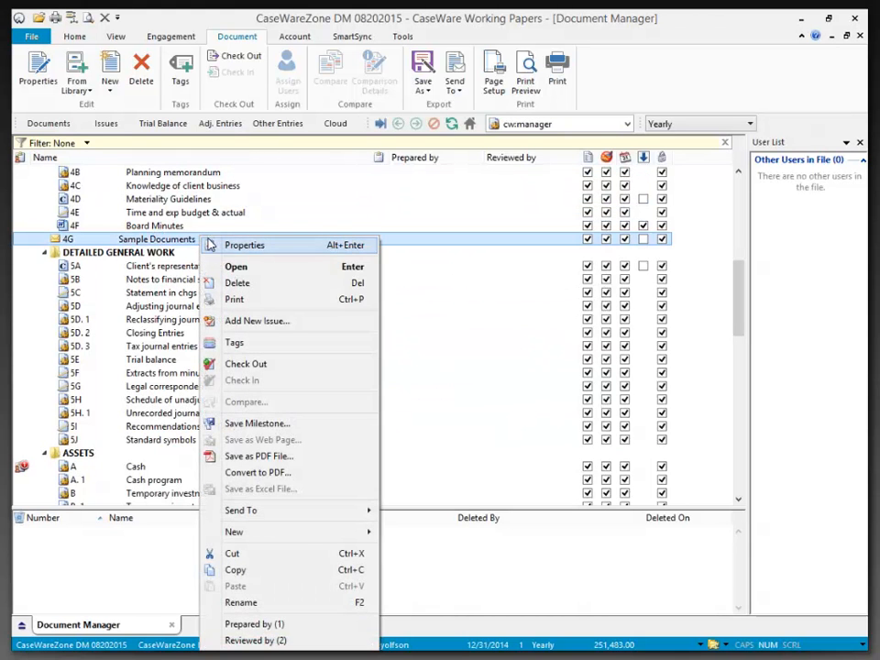
pyautogui.click(259, 286)
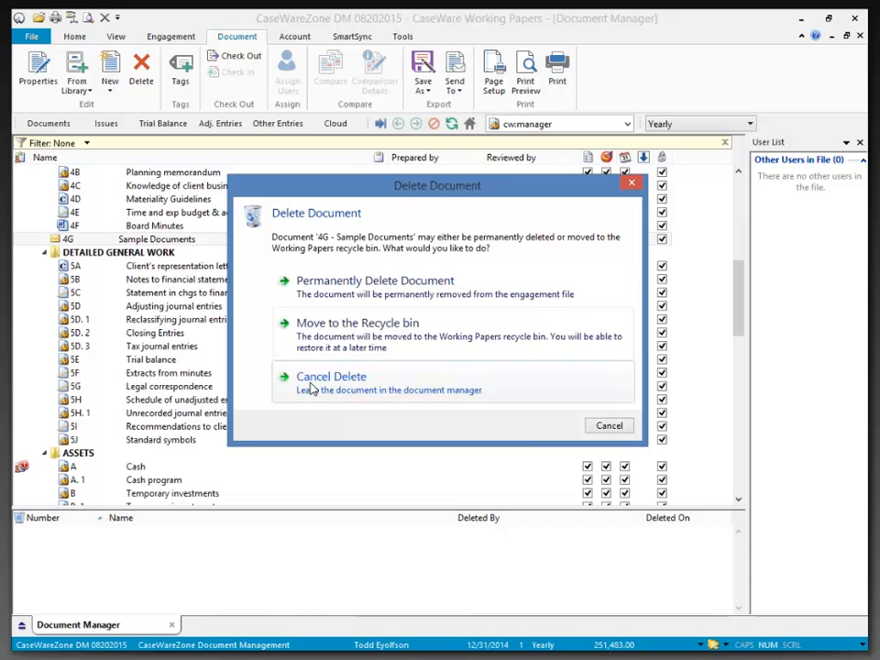
pyautogui.click(327, 328)
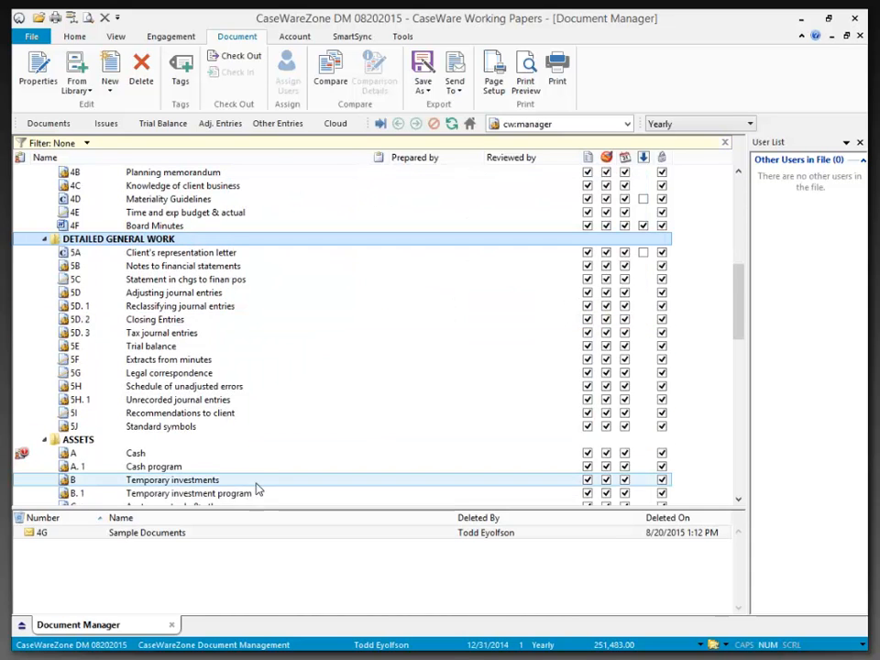
pyautogui.rightClick(137, 541)
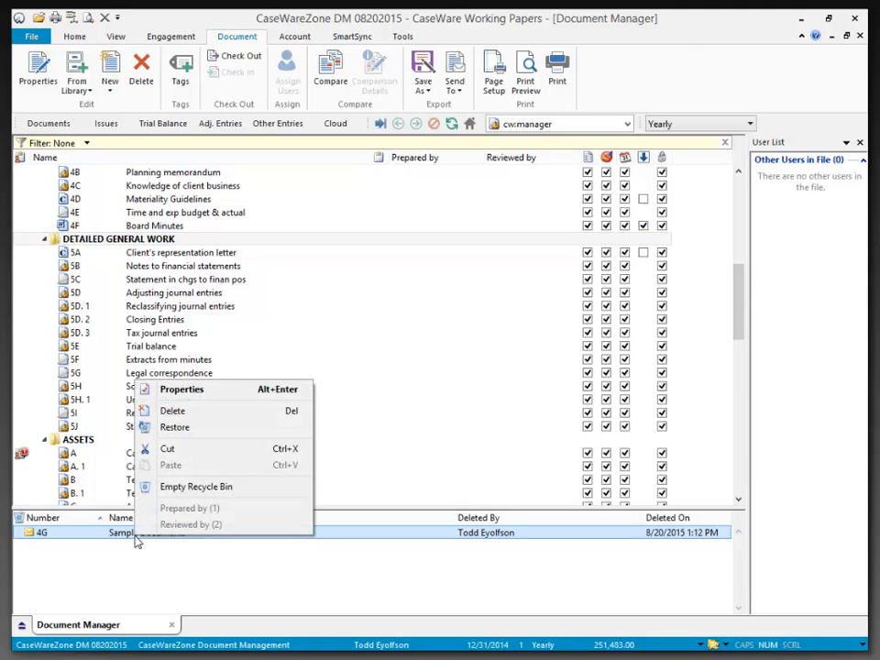
pyautogui.click(175, 428)
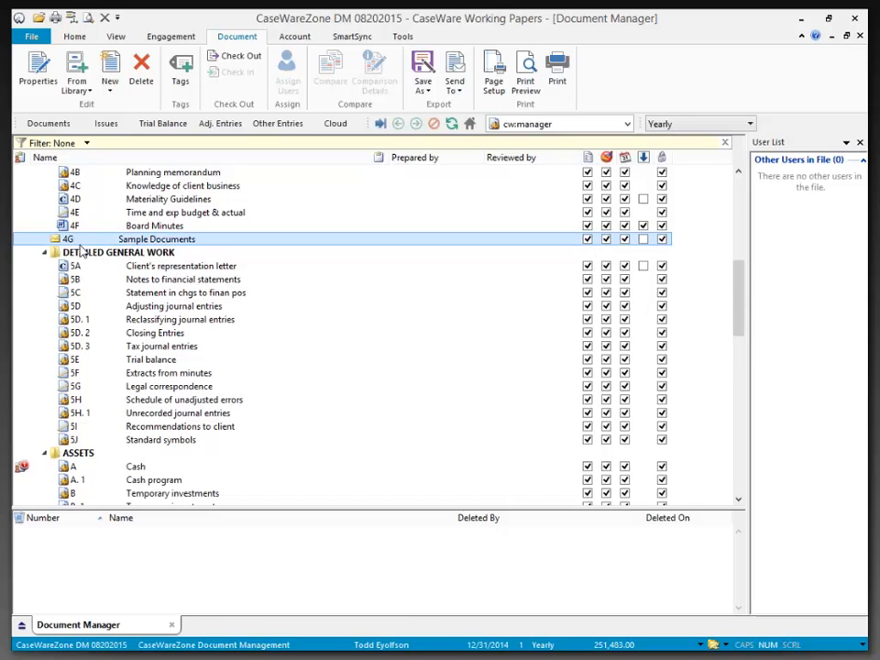